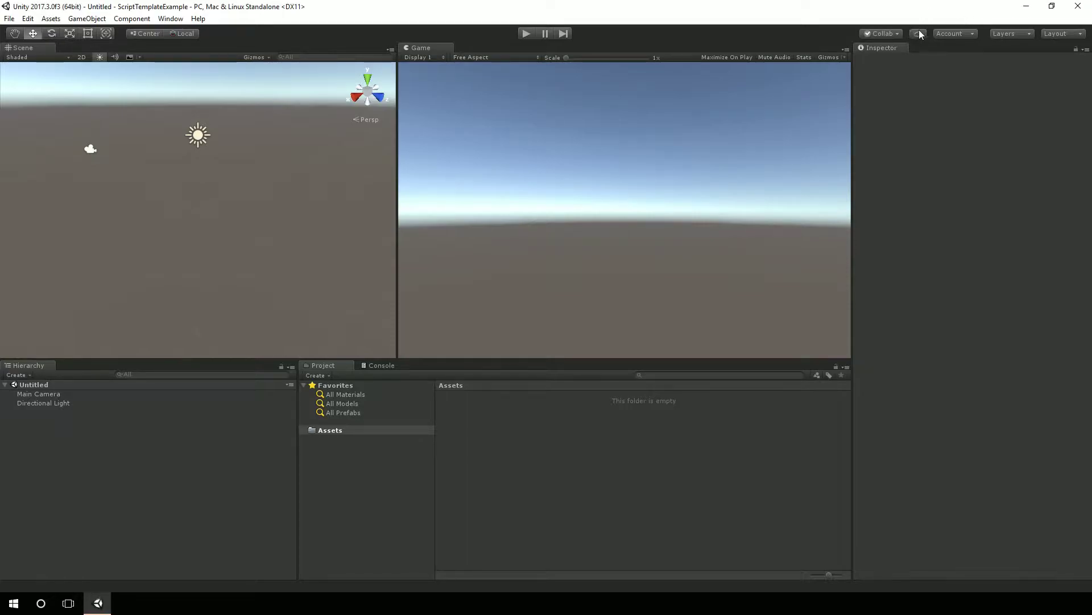
Create a new folder named Scripts inside Assets
click(491, 426)
right_click(491, 430)
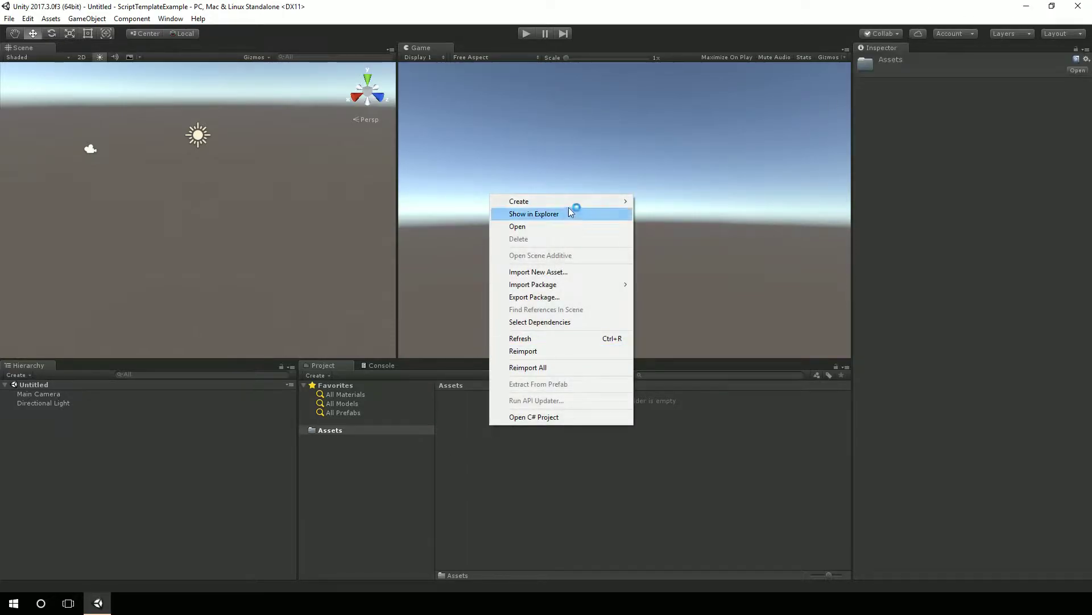
mouse_move(571, 207)
click(677, 202)
text(Scripts)
key(Return)
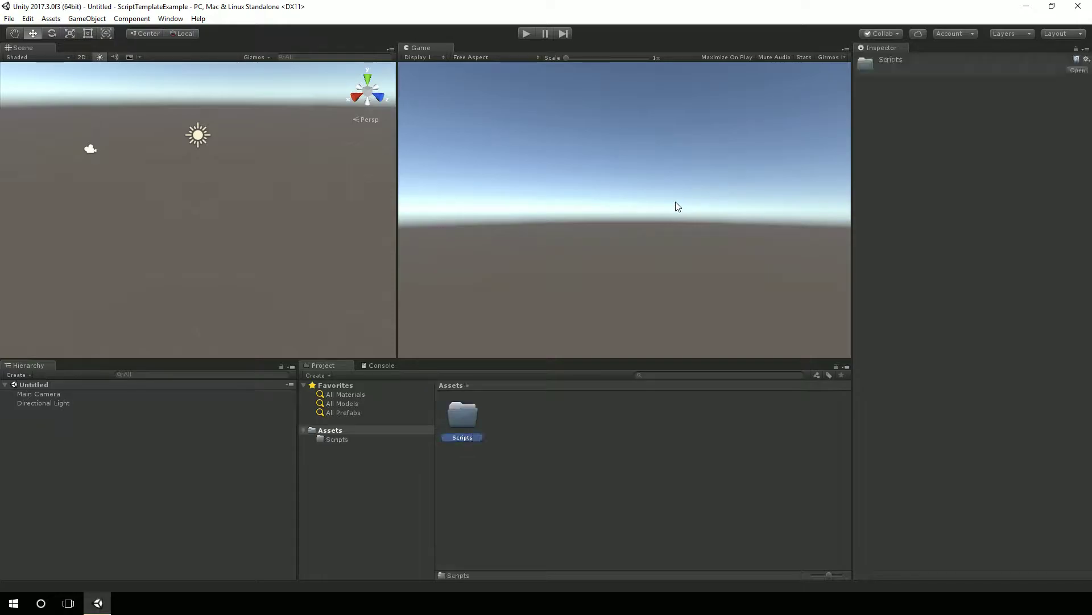
Inside the Scripts folder, create a C# script named SomeDefault
double_click(463, 417)
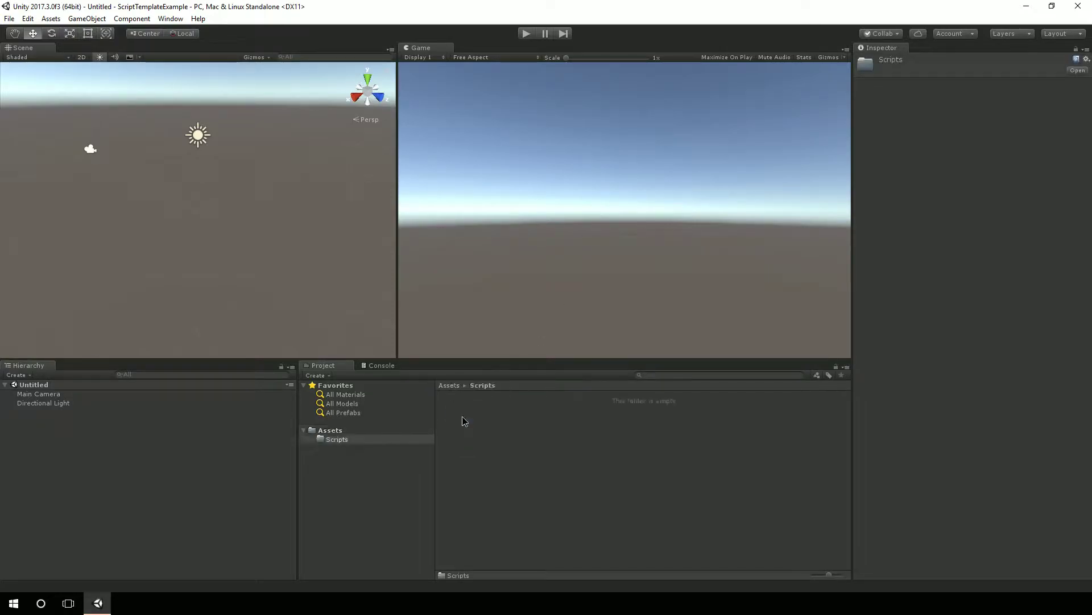
right_click(473, 402)
mouse_move(556, 246)
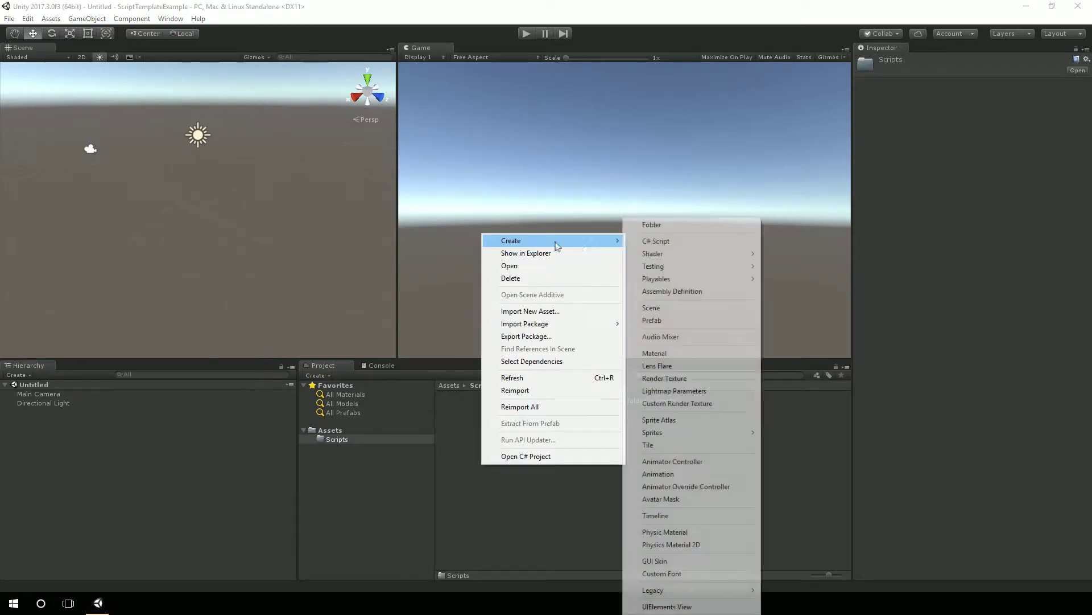
click(653, 240)
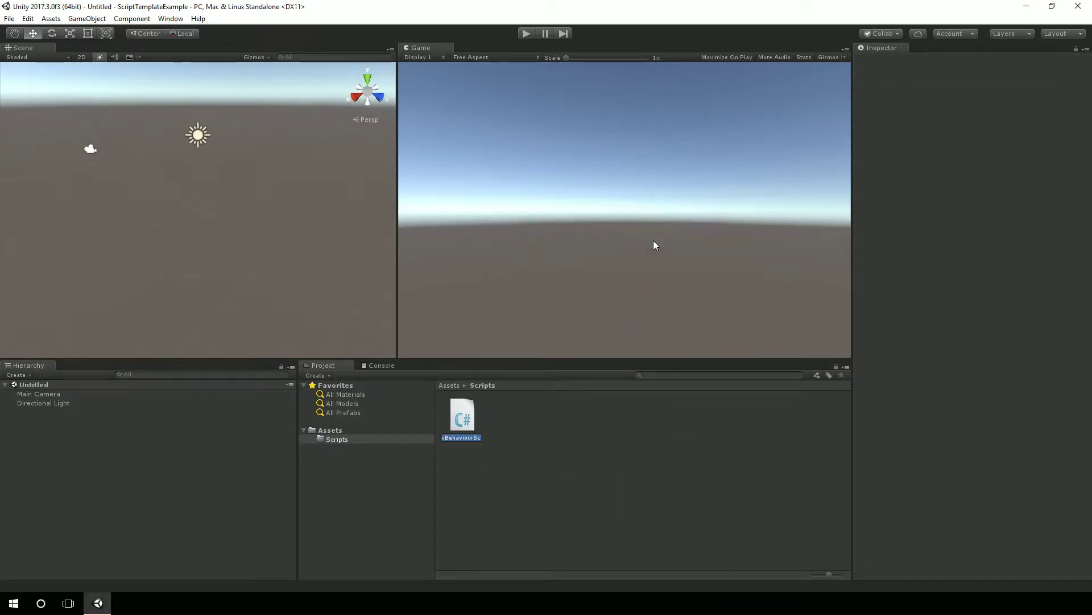
text(SomeDefault)
key(Return)
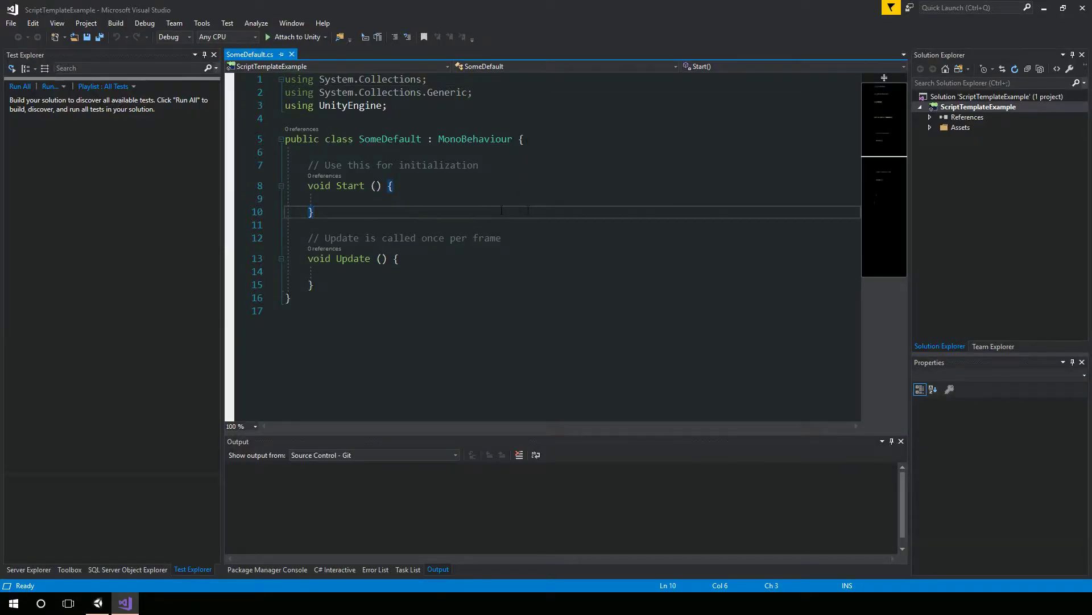
Put the class's opening brace on its own line and delete the Start and Update methods
click(492, 223)
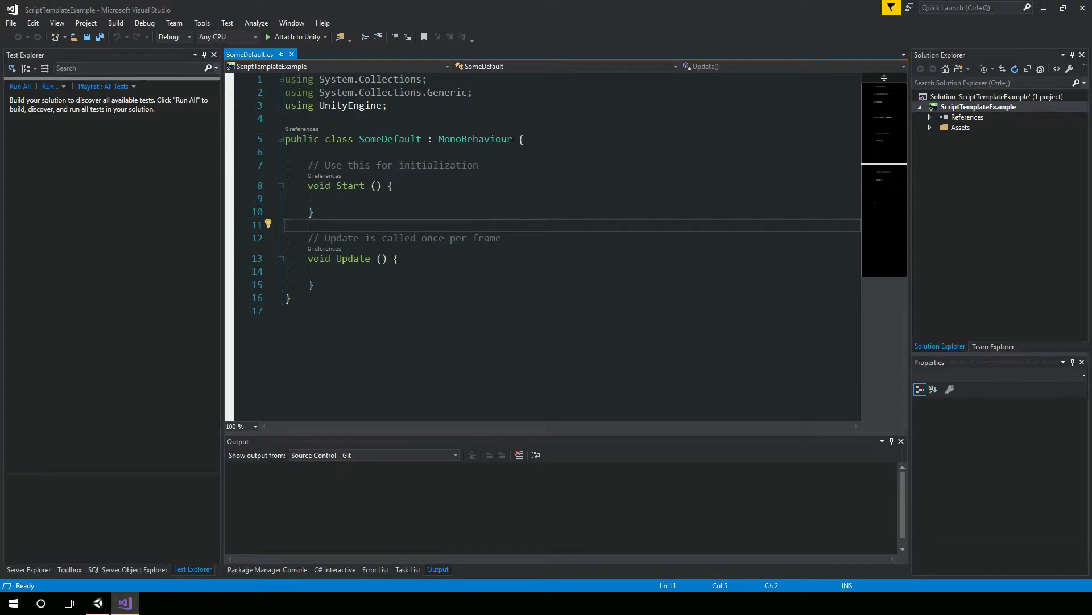
click(514, 139)
key(Return)
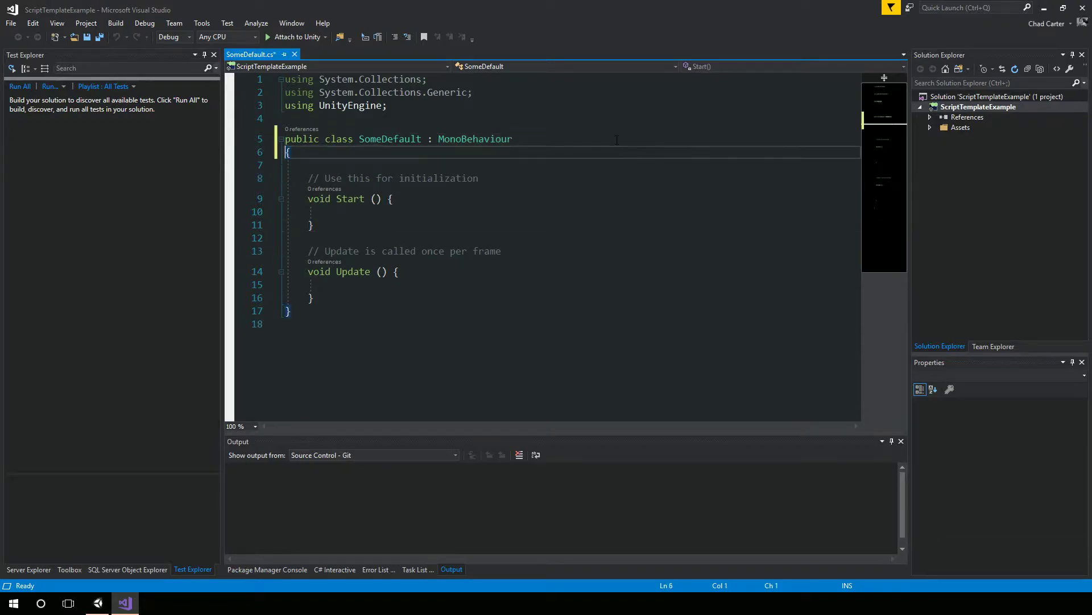
key(Down)
key(shift+Down)
key(shift+Down)
key(shift+Down)
key(shift+Down)
key(shift+Down)
key(shift+Down)
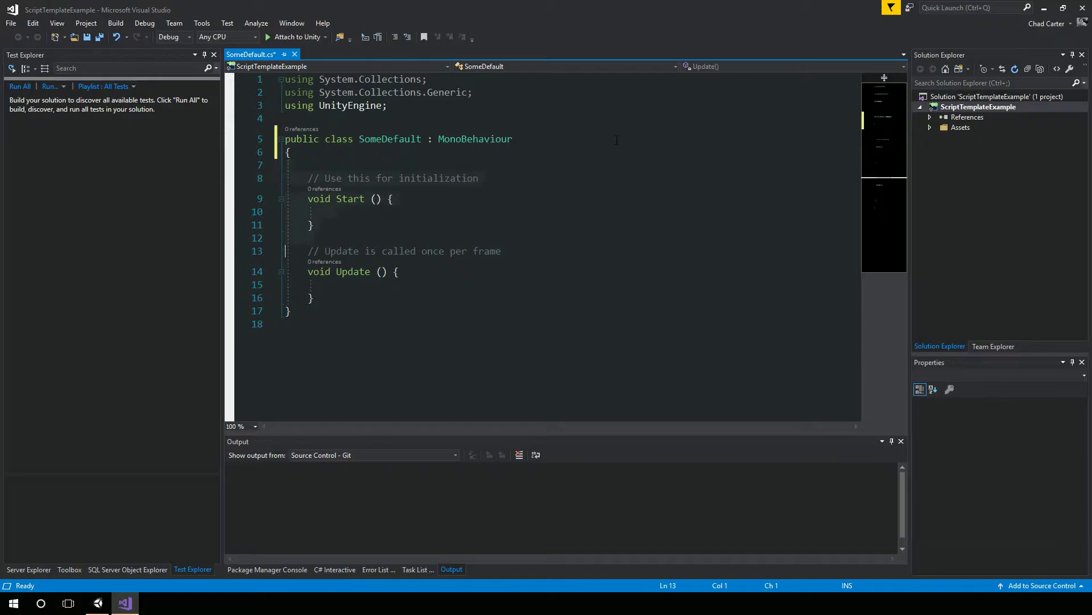
key(Delete)
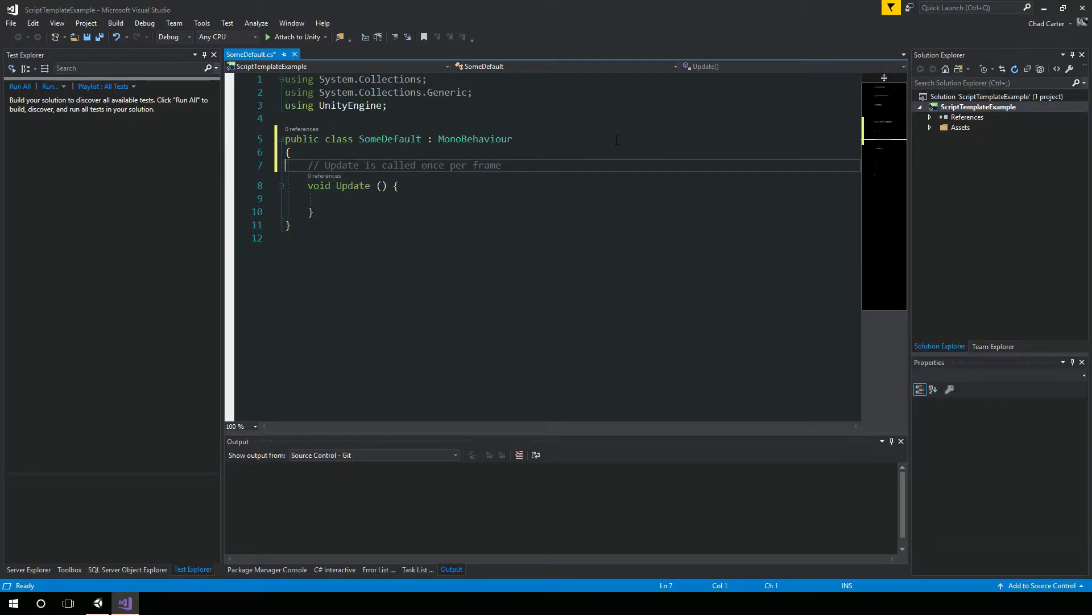
key(shift+Down)
key(shift+Down)
key(shift+Down)
key(shift+Down)
key(Delete)
Delete the two System.Collections using lines and add a blank line inside the class
key(Up)
key(Up)
key(Up)
key(Up)
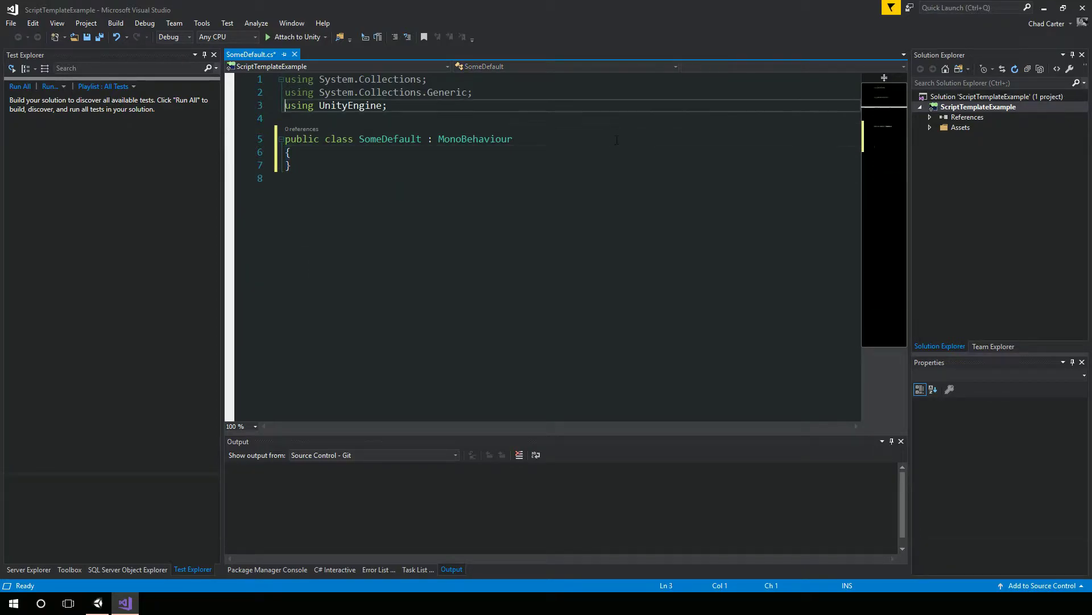
key(shift+Up)
key(shift+Up)
key(Delete)
key(Down)
key(Down)
key(Down)
key(End)
key(Return)
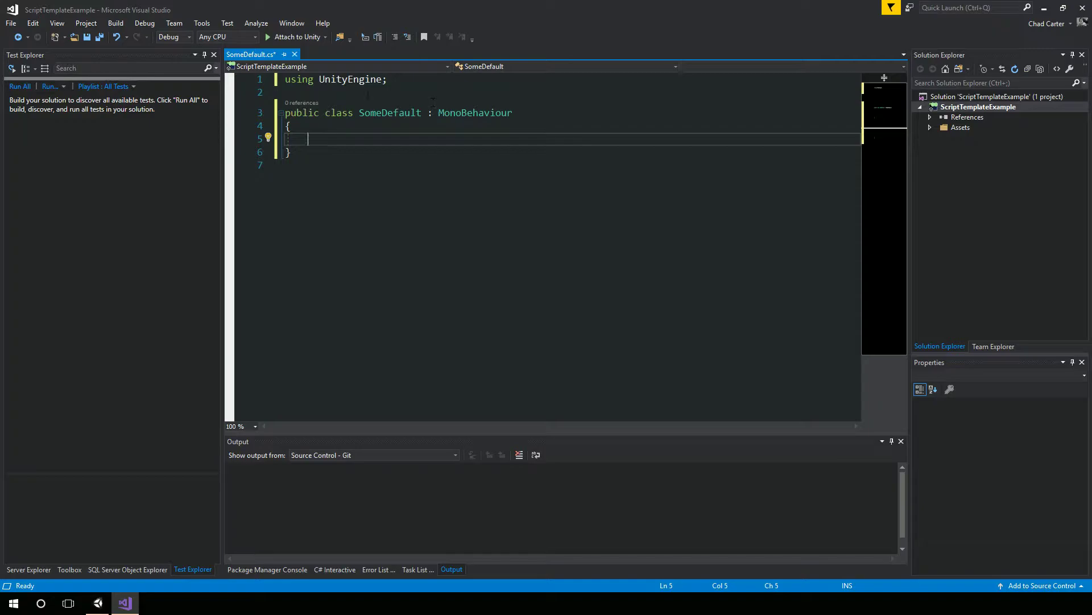
Undo and redo the deletions, then save SomeDefault as an empty minimal class
key(ctrl+z)
key(ctrl+z)
key(ctrl+z)
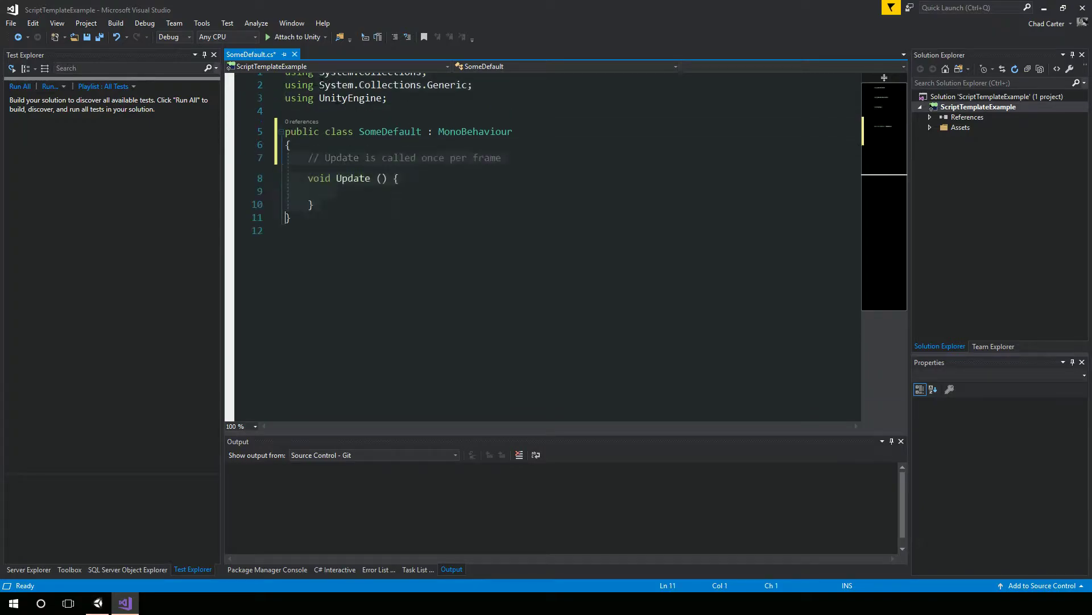
mouse_move(379, 92)
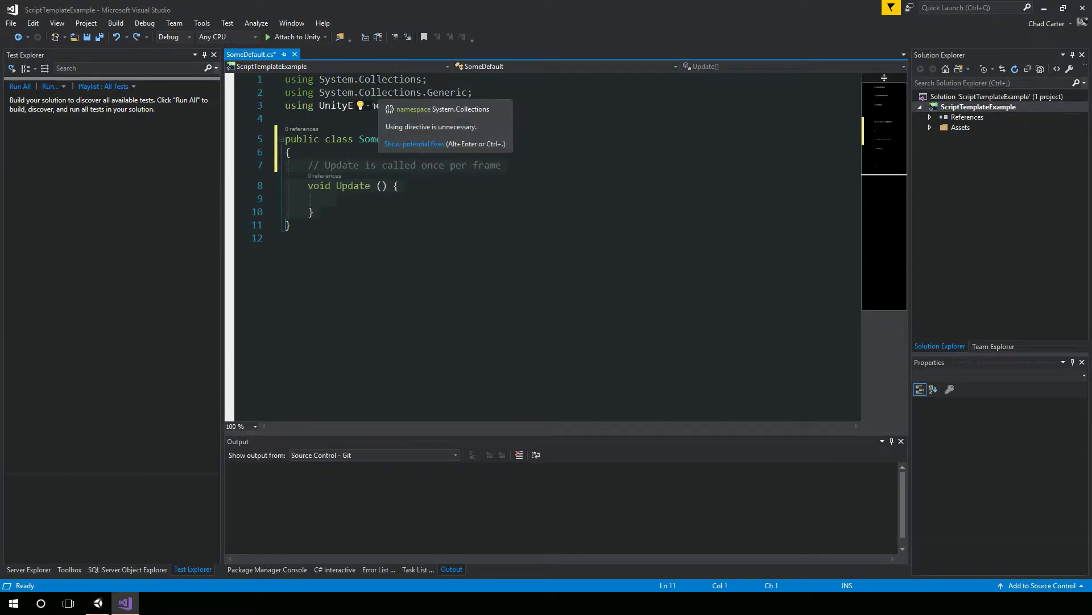
key(ctrl+y)
key(ctrl+y)
key(ctrl+y)
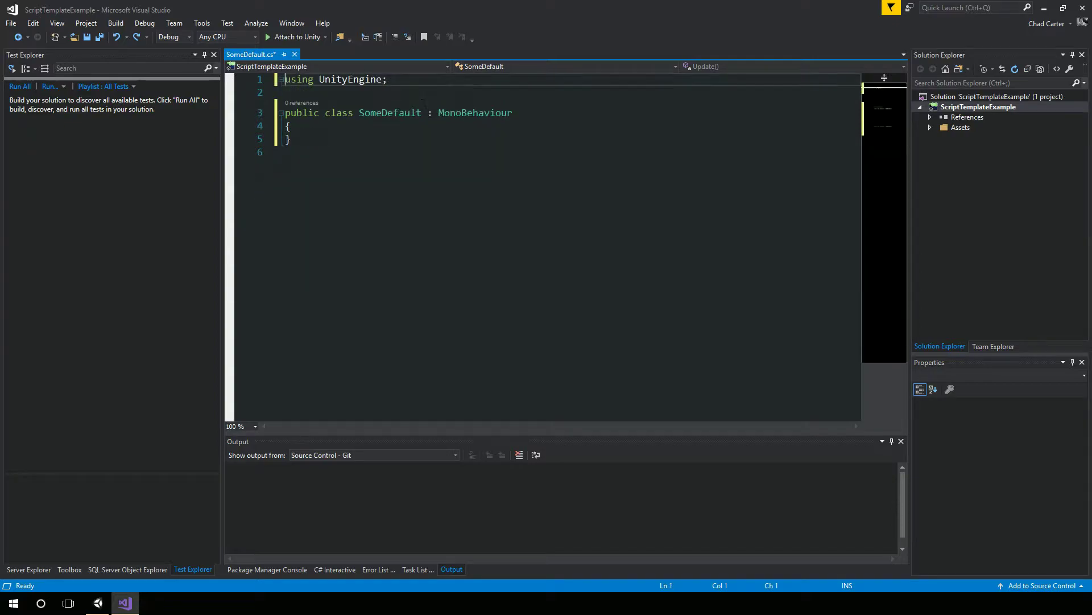
click(399, 126)
key(Return)
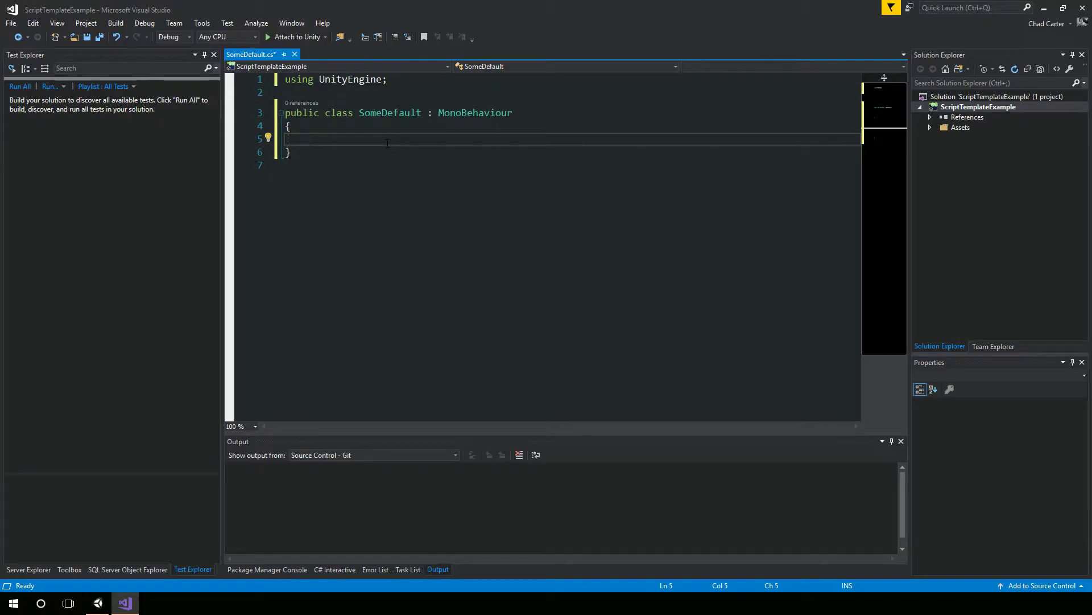
key(ctrl+s)
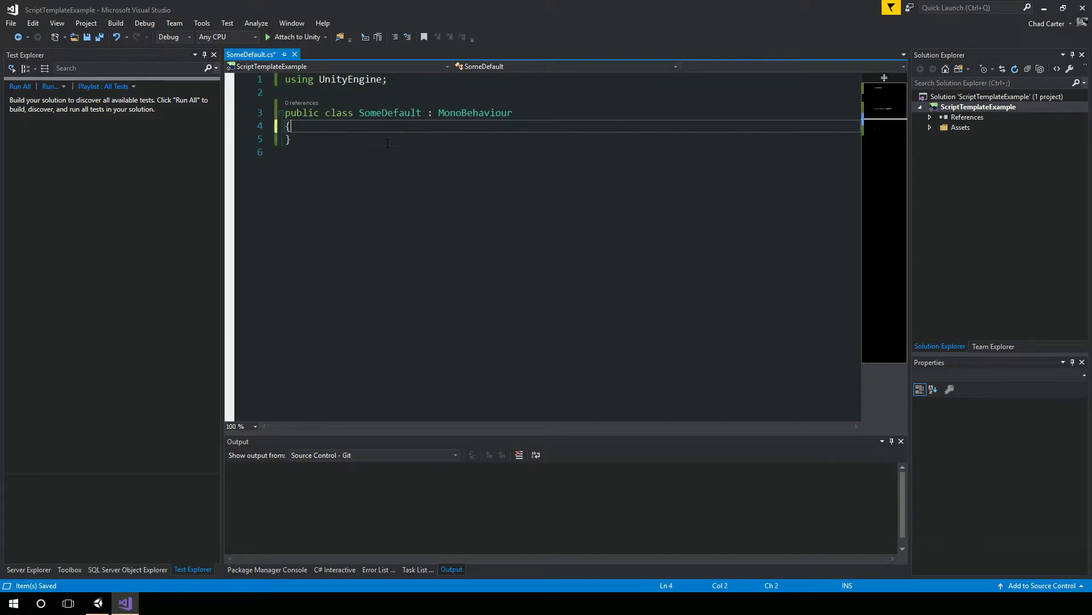
Restore the default Start and Update methods and save the script
text(// Use this for initialization void Start () {  }  // Update is called once per frame void Update () {  })
click(450, 156)
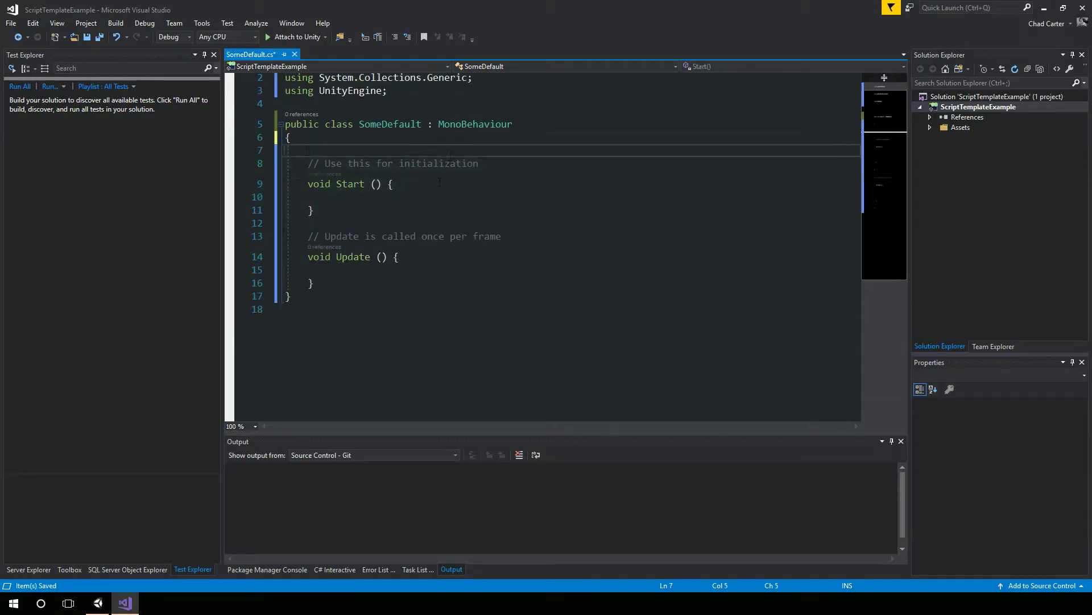
key(ctrl+s)
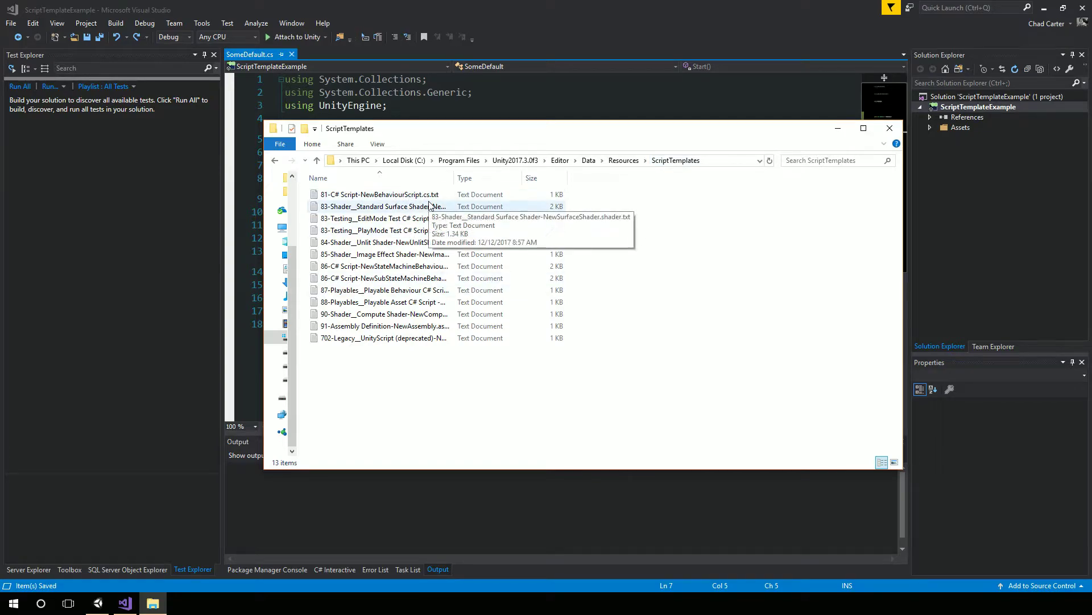
Widen the Name column, then bring up the actions for 81-C# Script-NewBehaviourScript.cs.txt
right_click(385, 197)
click(344, 422)
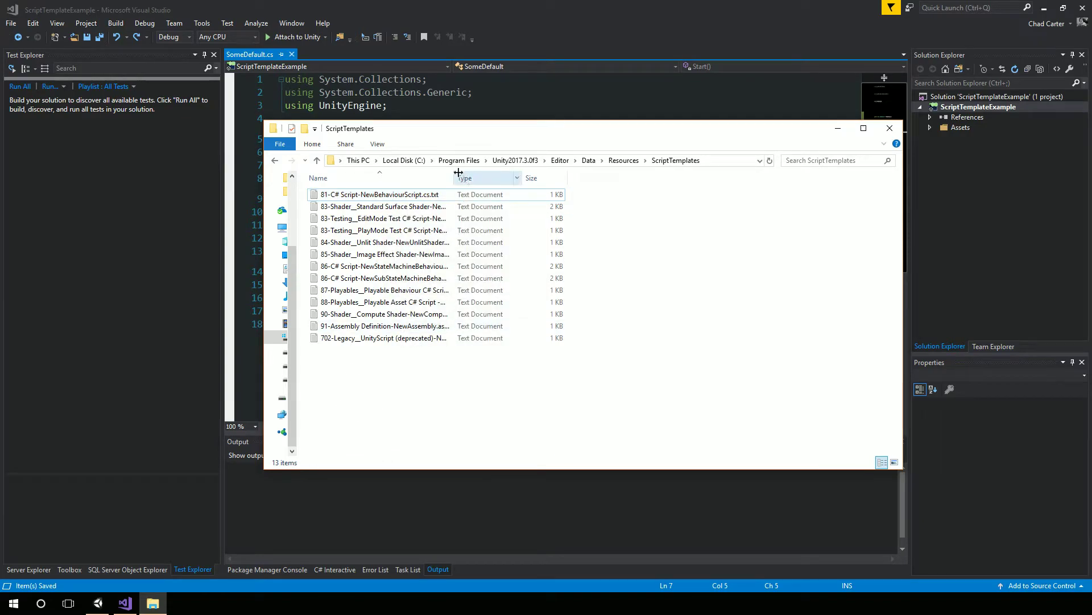
drag(457, 174, 574, 177)
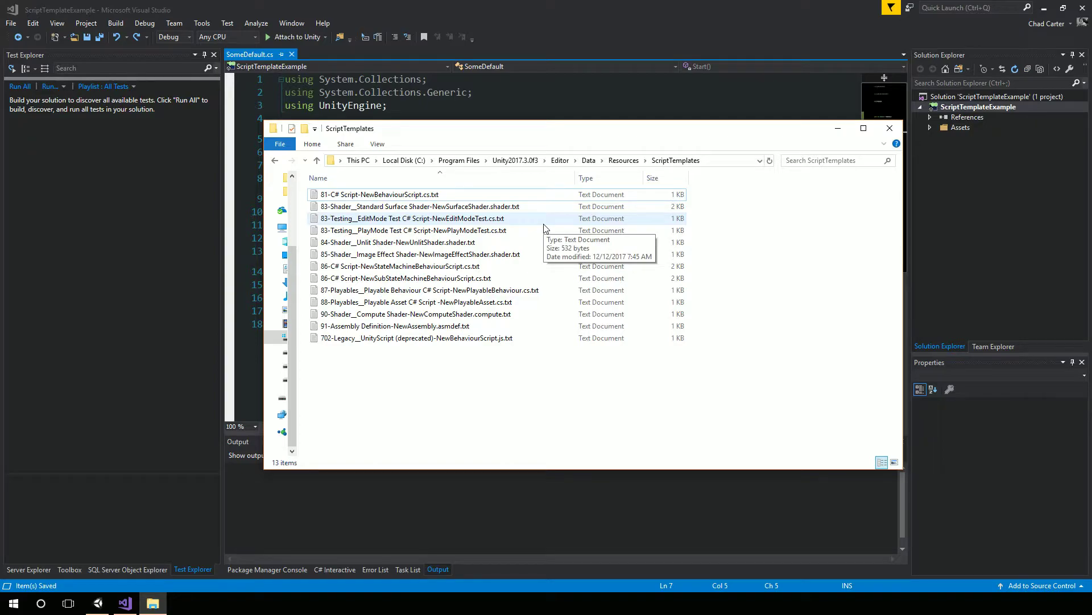
click(385, 194)
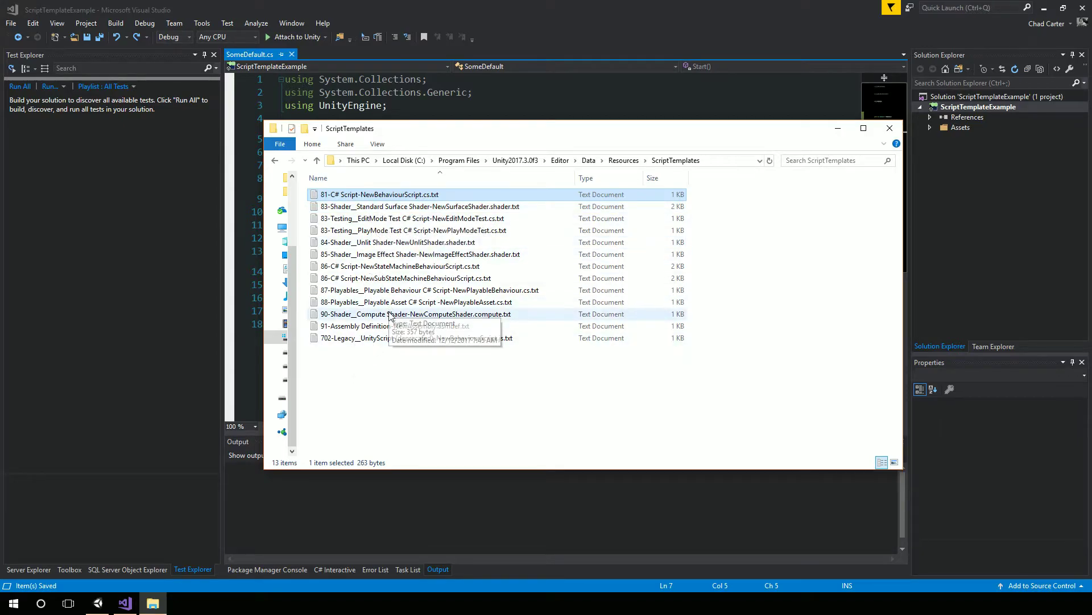
right_click(397, 196)
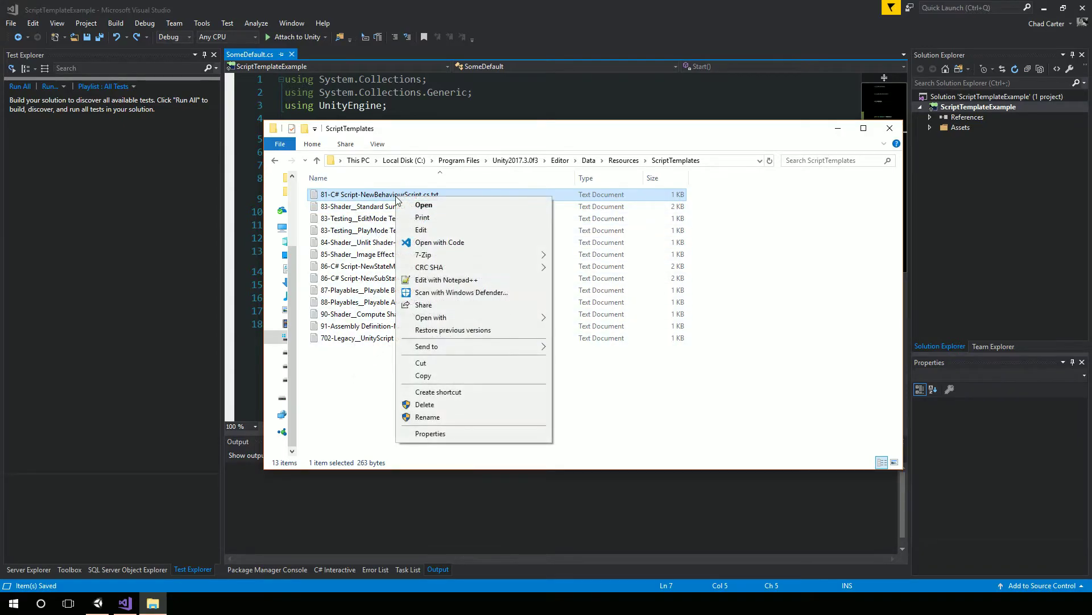
Open the 81-C# Script template in Notepad++
click(435, 282)
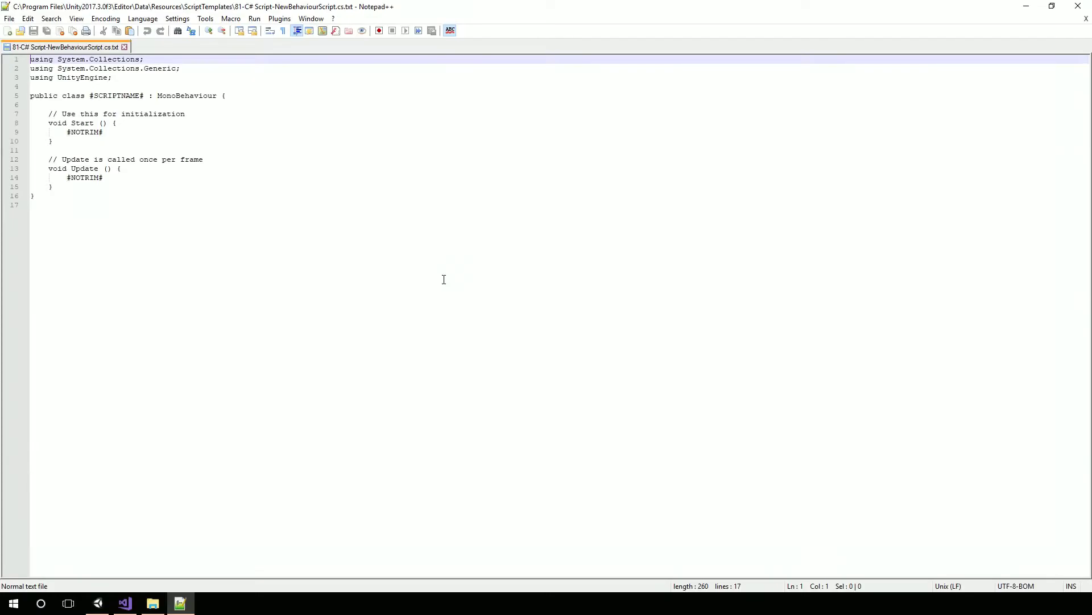
key(alt+Tab)
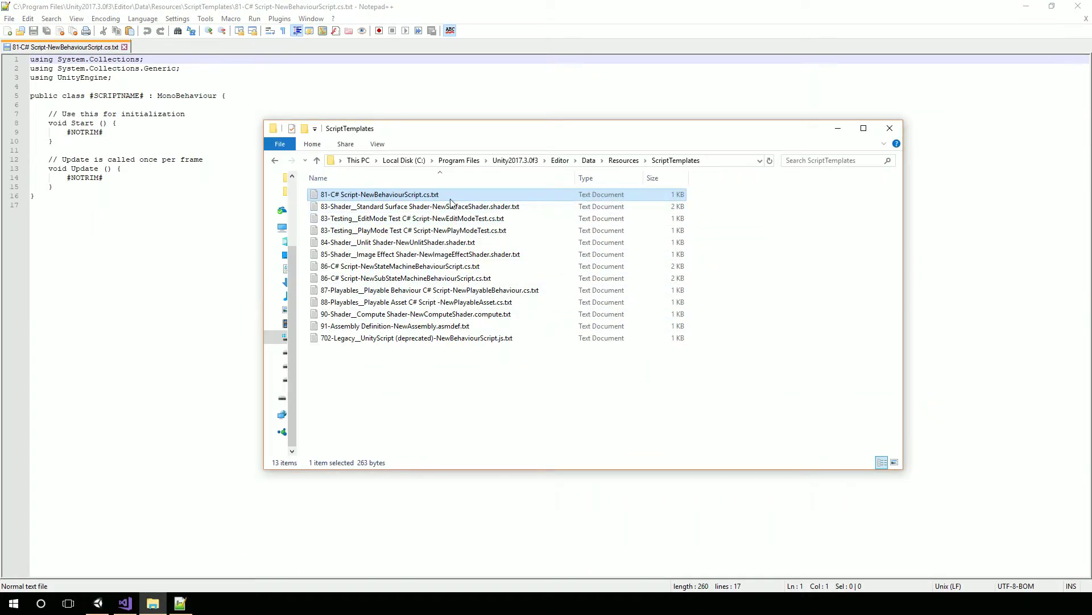
click(214, 67)
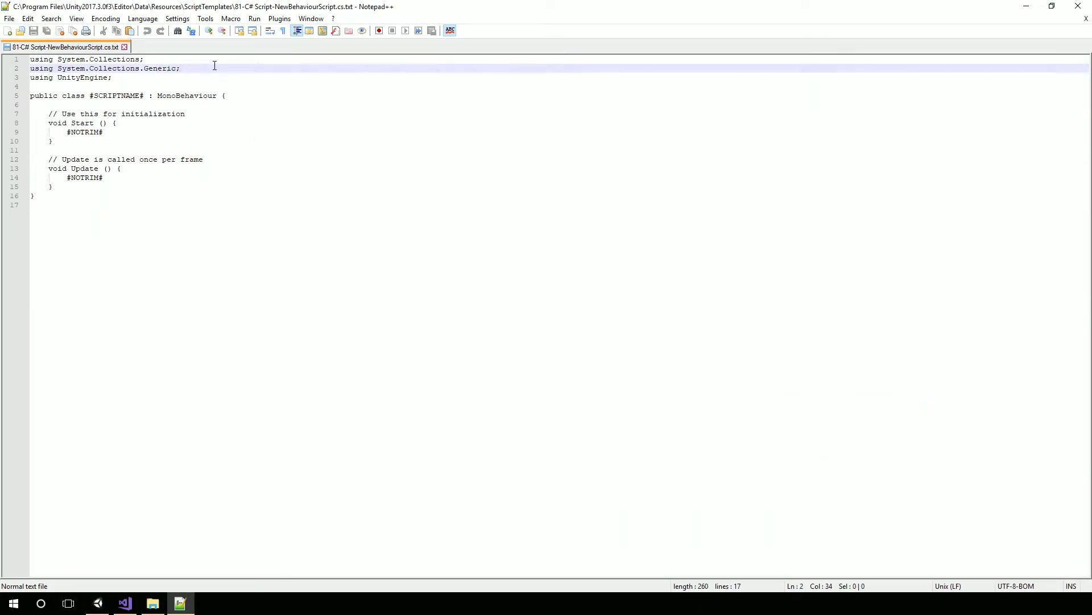
Delete the System.Collections using lines and put the class's opening brace on its own line
key(Home)
key(Up)
key(shift+Down)
key(shift+Down)
key(Delete)
key(Down)
key(Down)
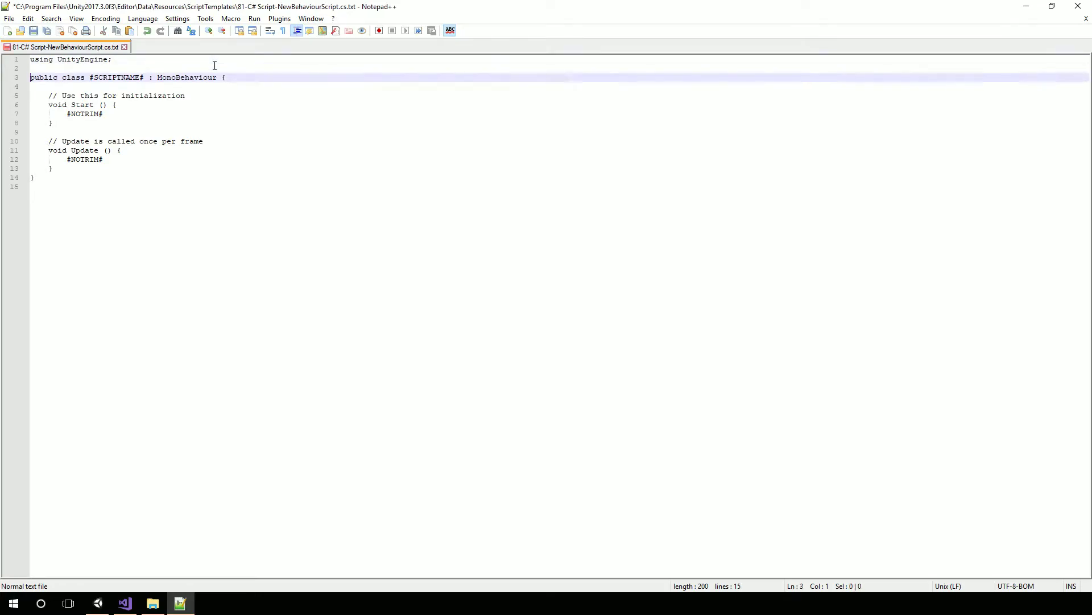
key(End)
key(Left)
key(BackSpace)
key(Return)
Delete the Start method, make Update private, and remove its comment line
key(Down)
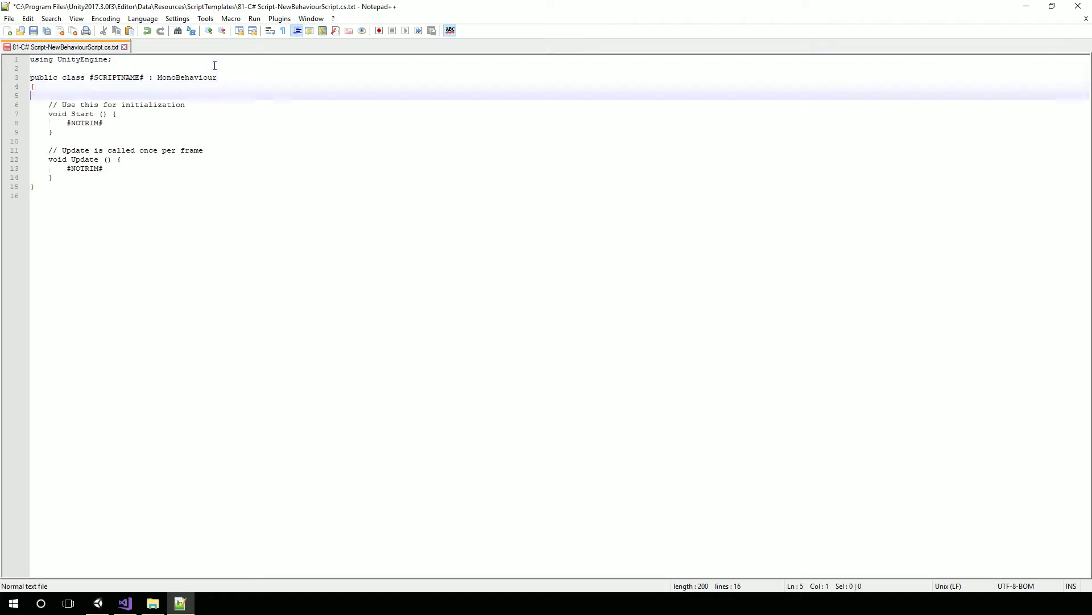
key(shift+Down)
key(shift+Down)
key(shift+Down)
key(shift+Down)
key(shift+Down)
key(shift+Down)
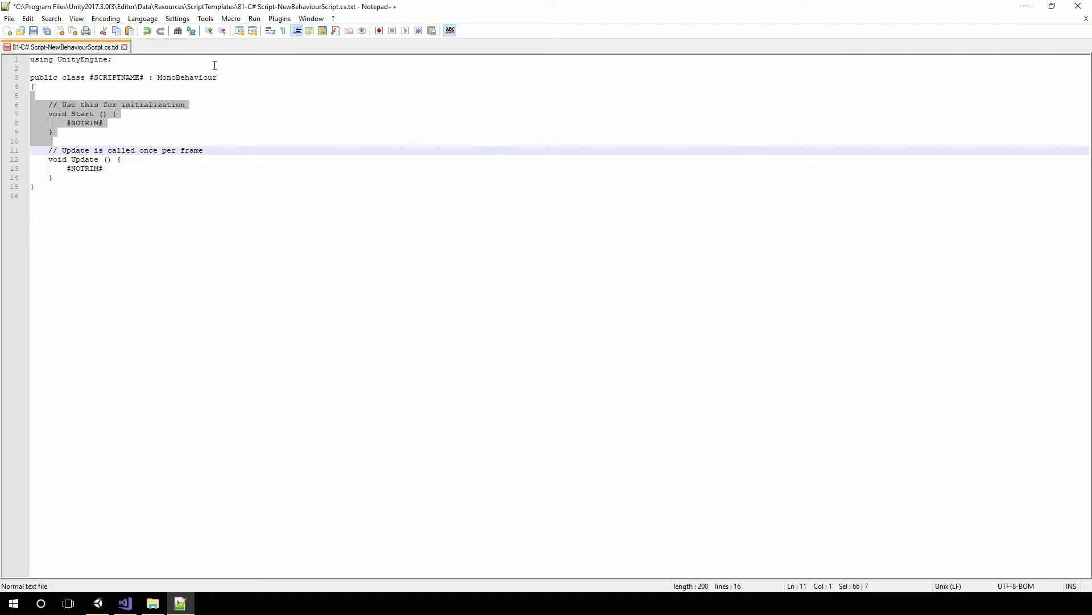
key(shift+Up)
key(Delete)
key(Down)
key(Down)
text(private)
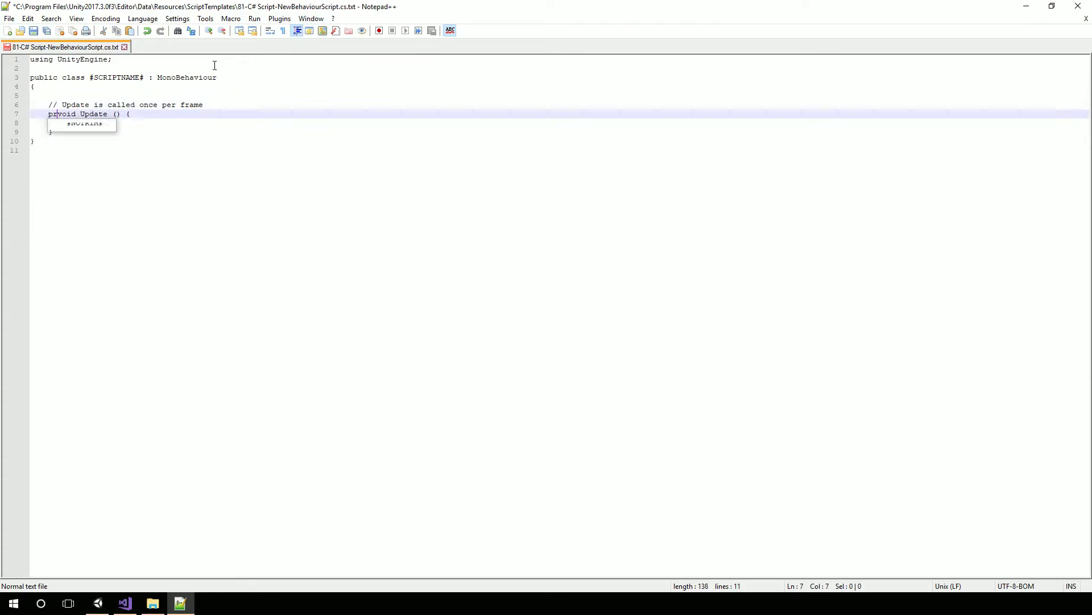
key(Home)
key(Home)
key(shift+Up)
key(shift+Up)
key(Delete)
Put Update's opening brace on its own line and tidy the blank lines after it
key(Down)
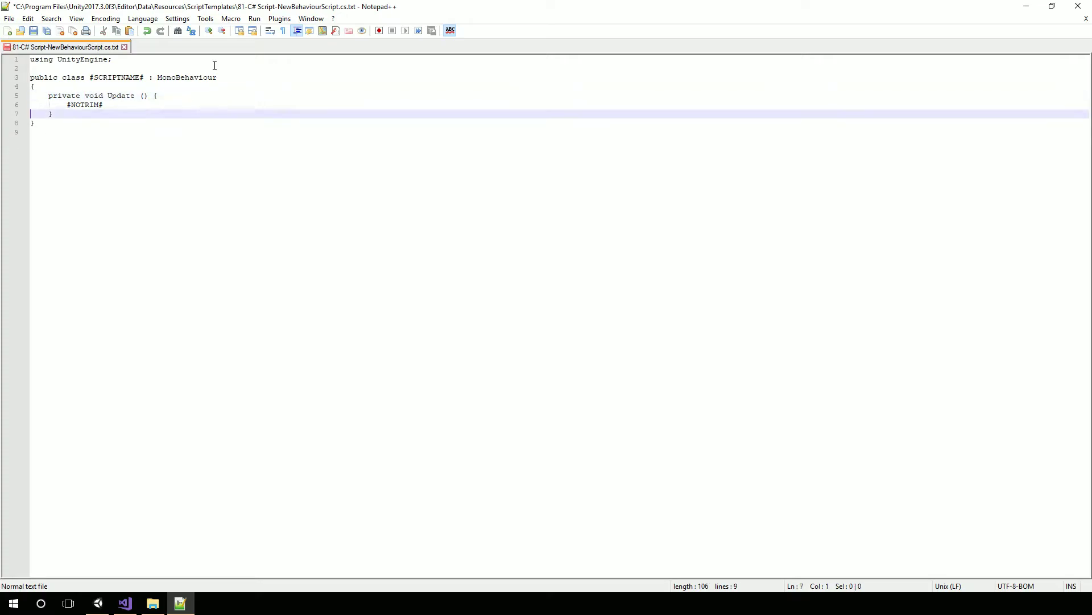
key(Down)
key(End)
key(Return)
key(Up)
key(Up)
key(Up)
key(End)
key(Left)
key(BackSpace)
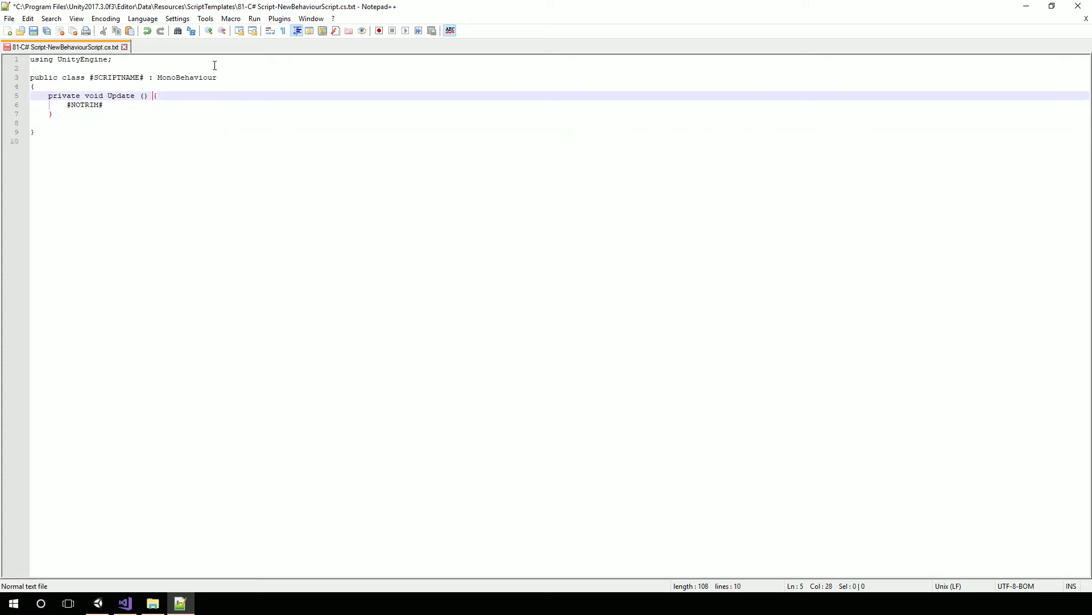
key(Return)
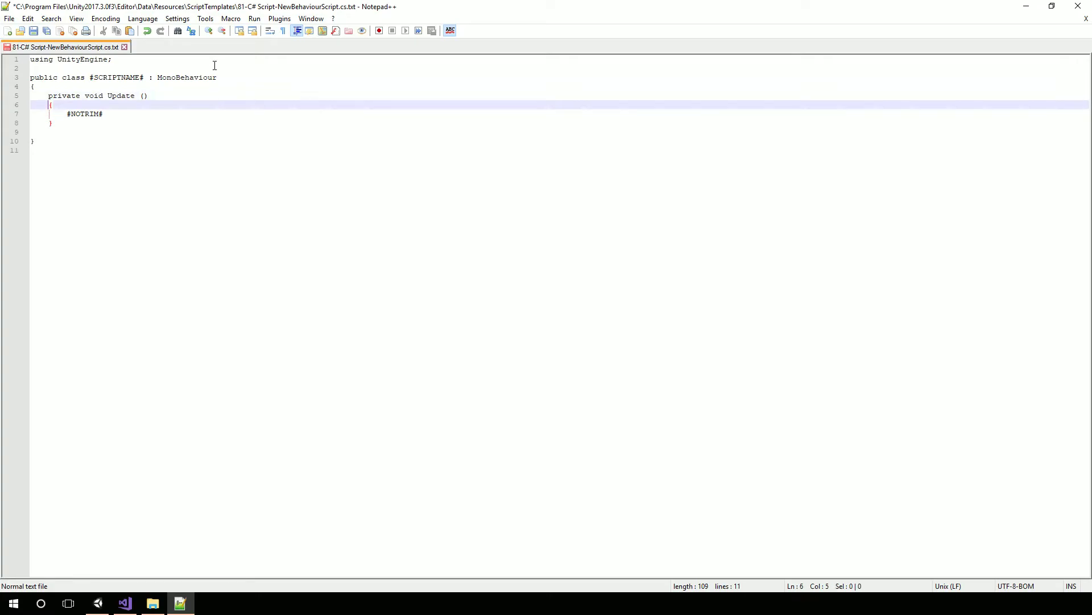
click(164, 140)
key(Up)
key(BackSpace)
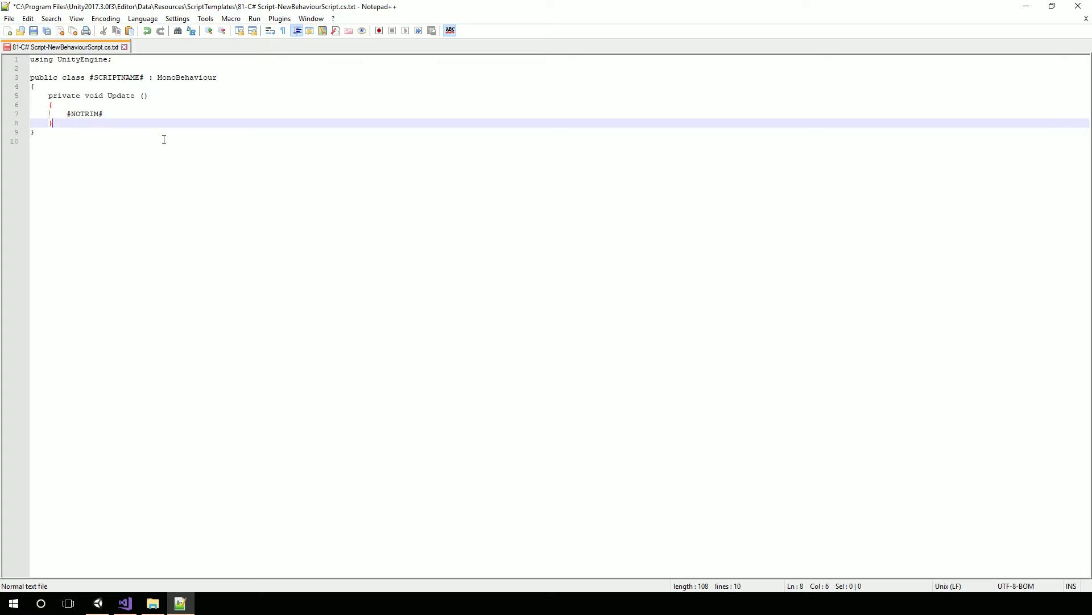
Save the template with administrator rights, close Notepad++, and minimize the ScriptTemplates window
key(ctrl+s)
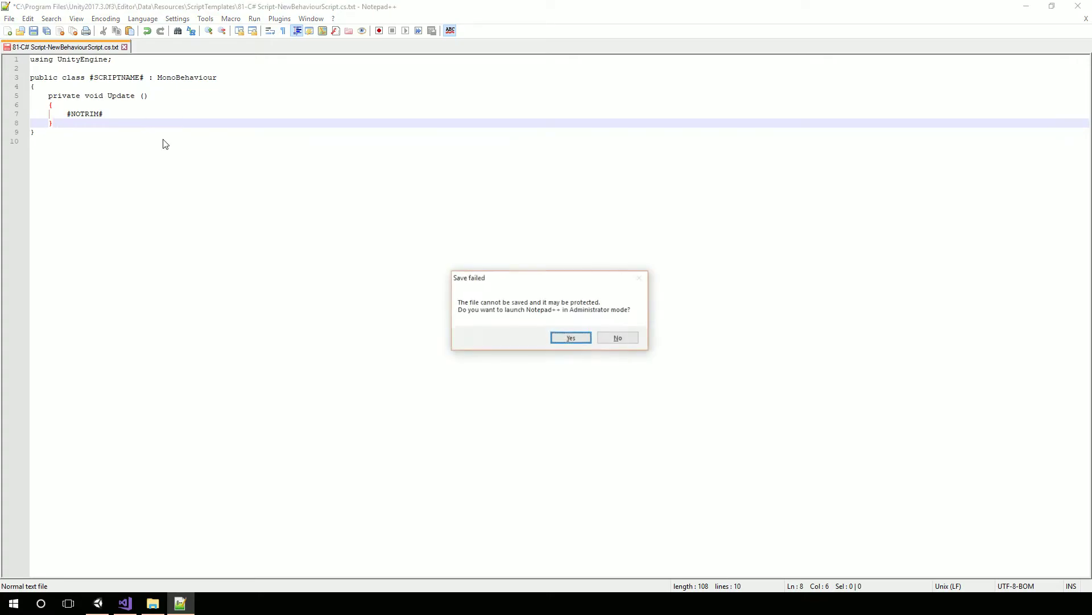
click(578, 343)
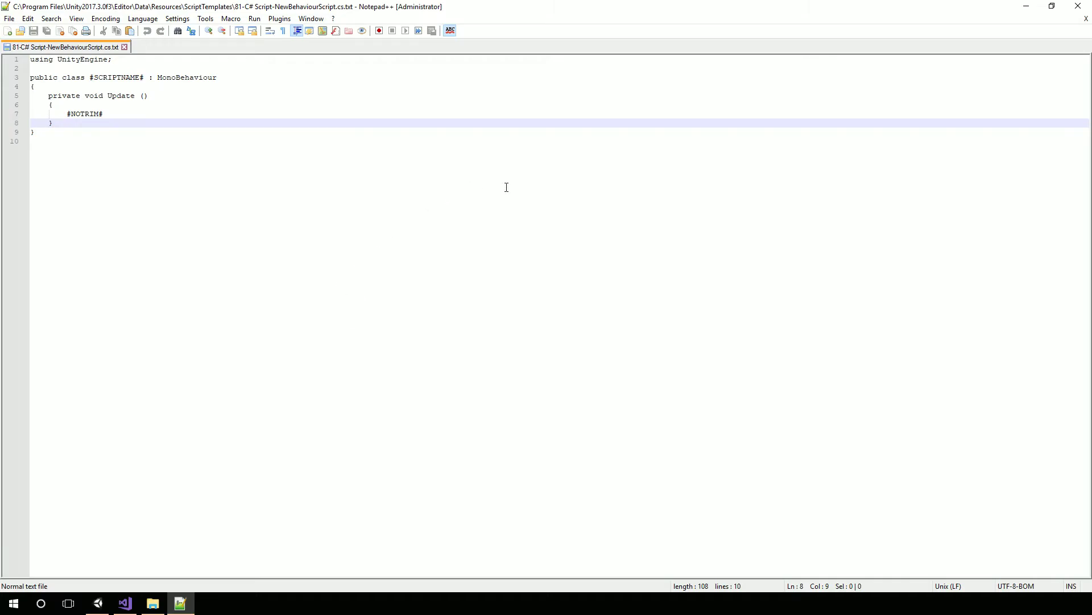
click(1078, 6)
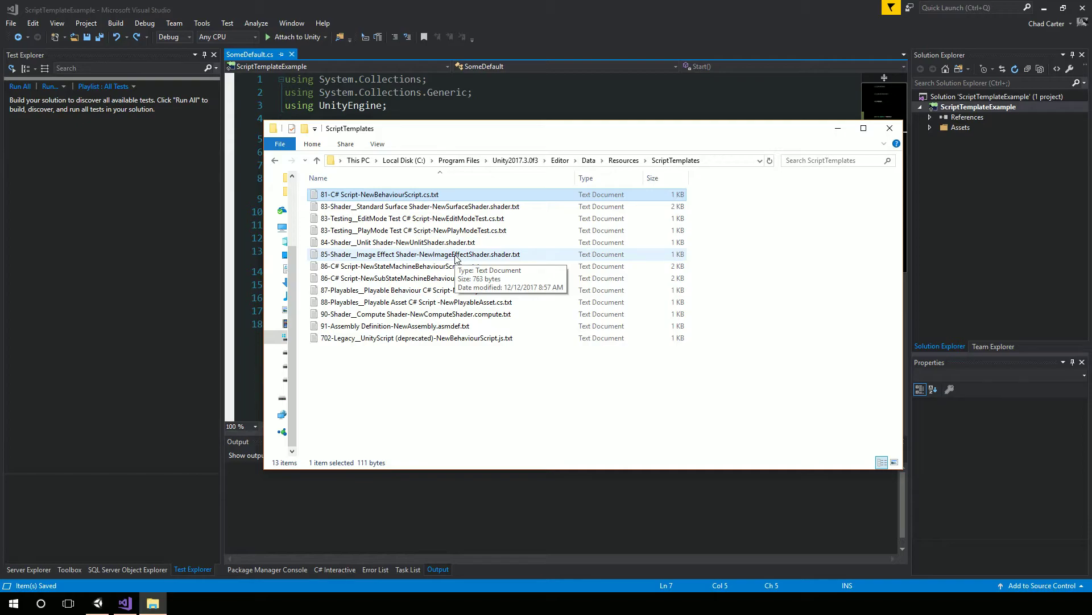
click(153, 603)
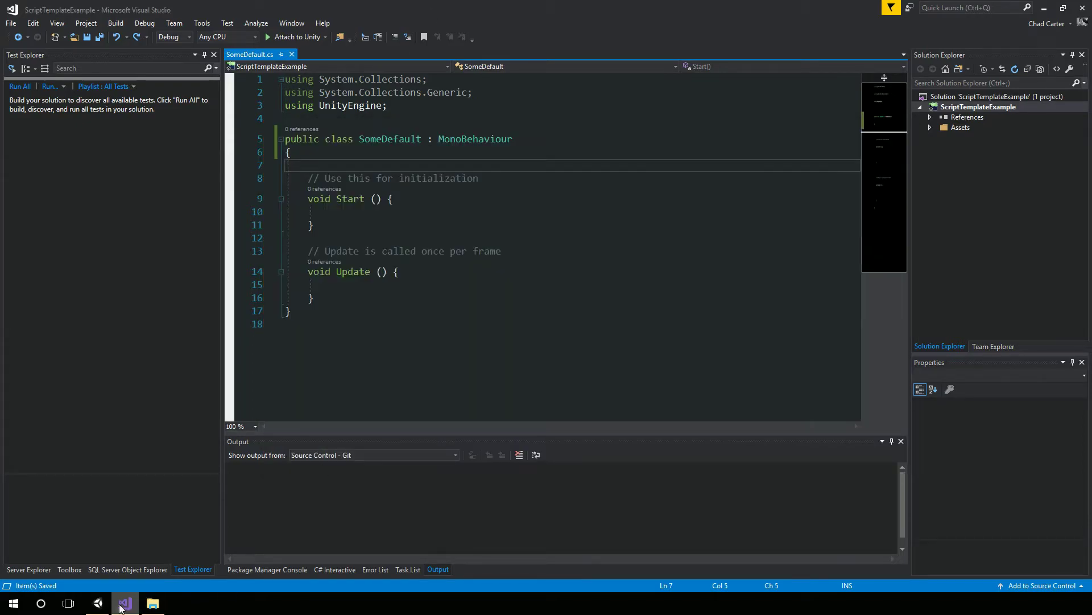
Back in Unity, create a C# script named NewTemplate in the Scripts folder
click(99, 604)
click(566, 436)
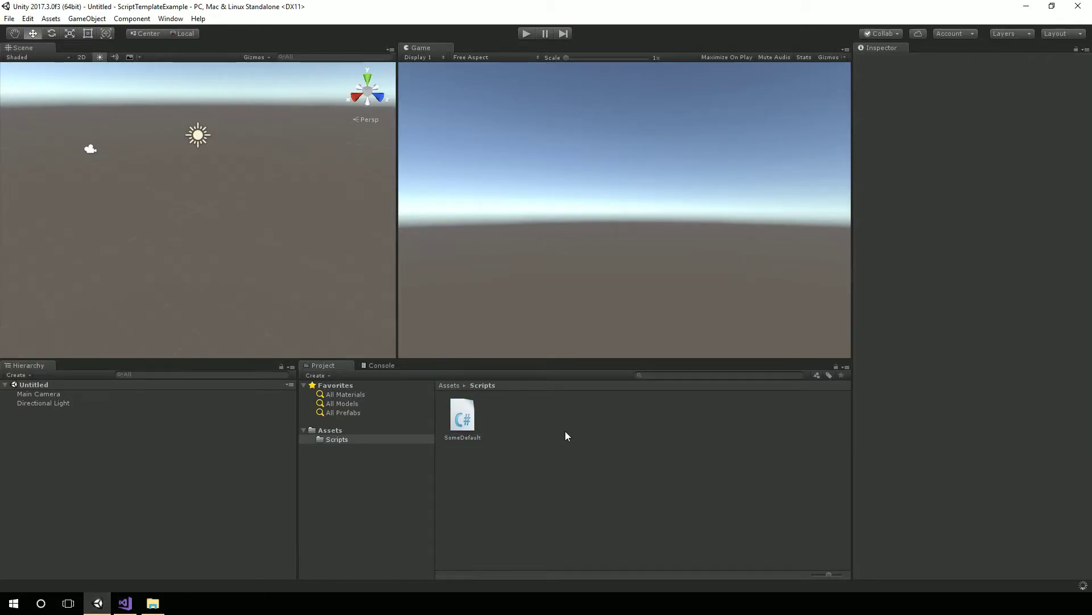
right_click(532, 437)
mouse_move(595, 214)
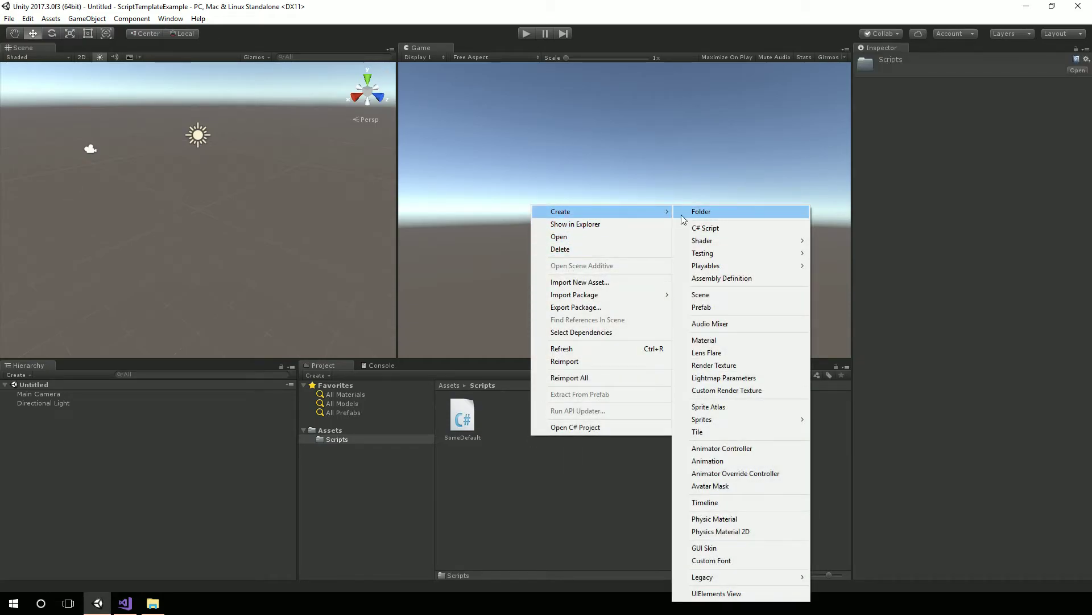
click(691, 228)
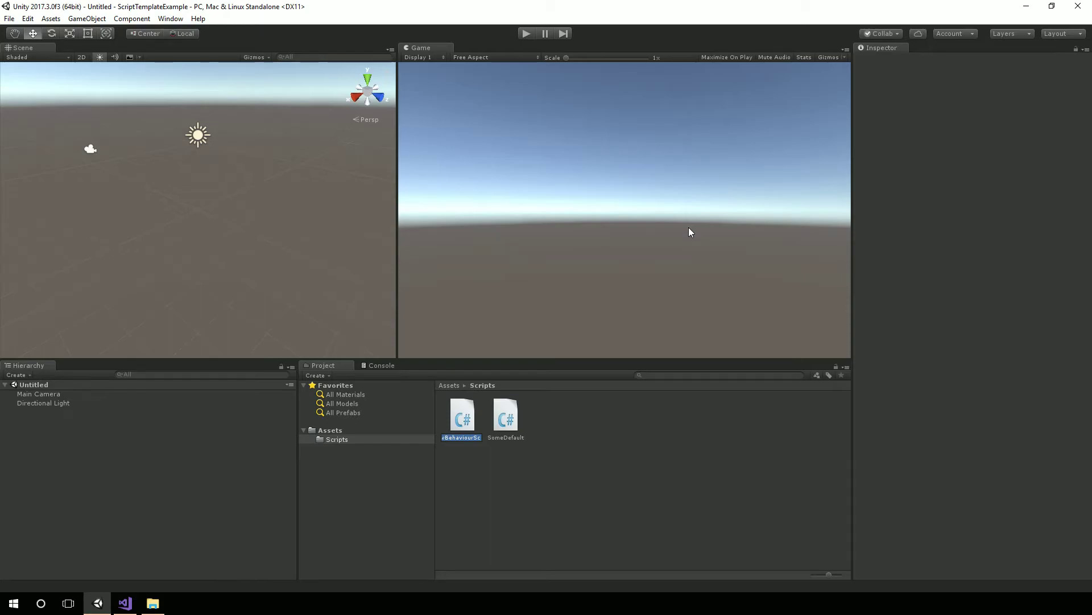
text(NewTemplate)
key(Return)
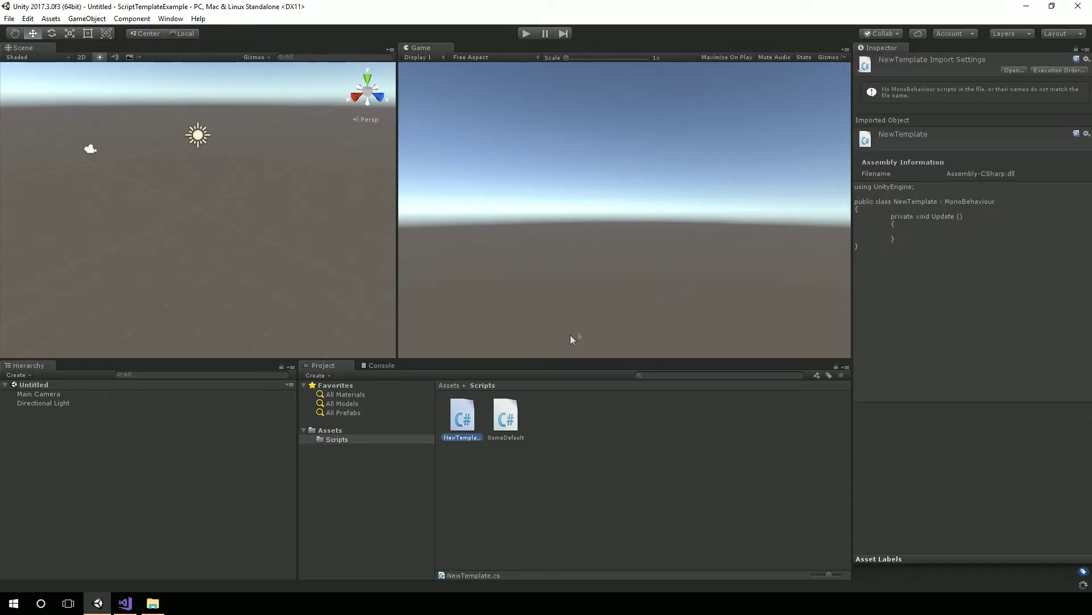
Open NewTemplate.cs in Visual Studio and delete its generated Update method
double_click(463, 427)
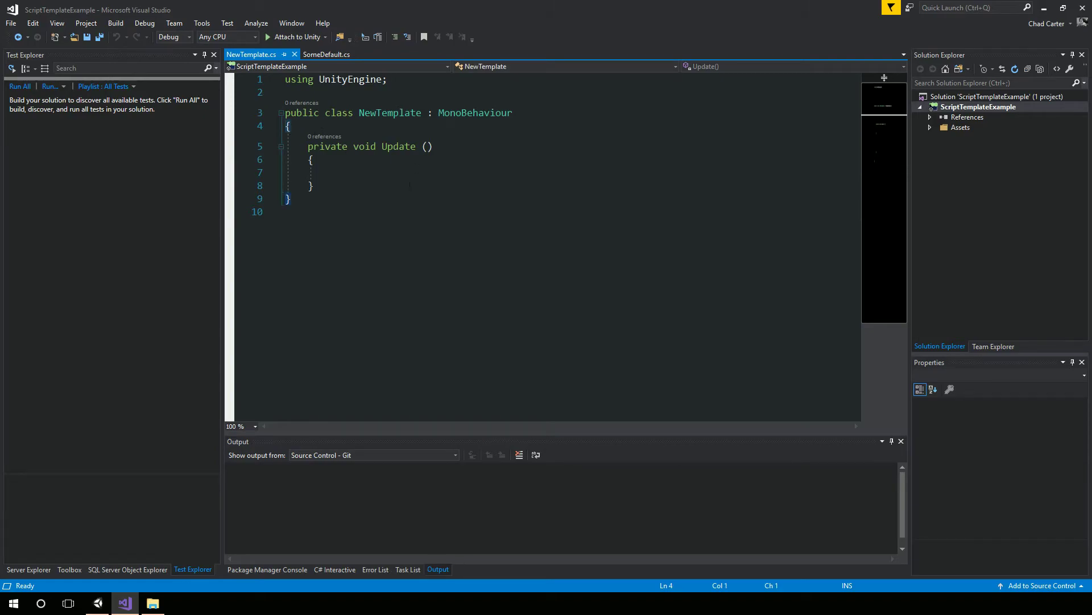
key(Down)
key(Delete)
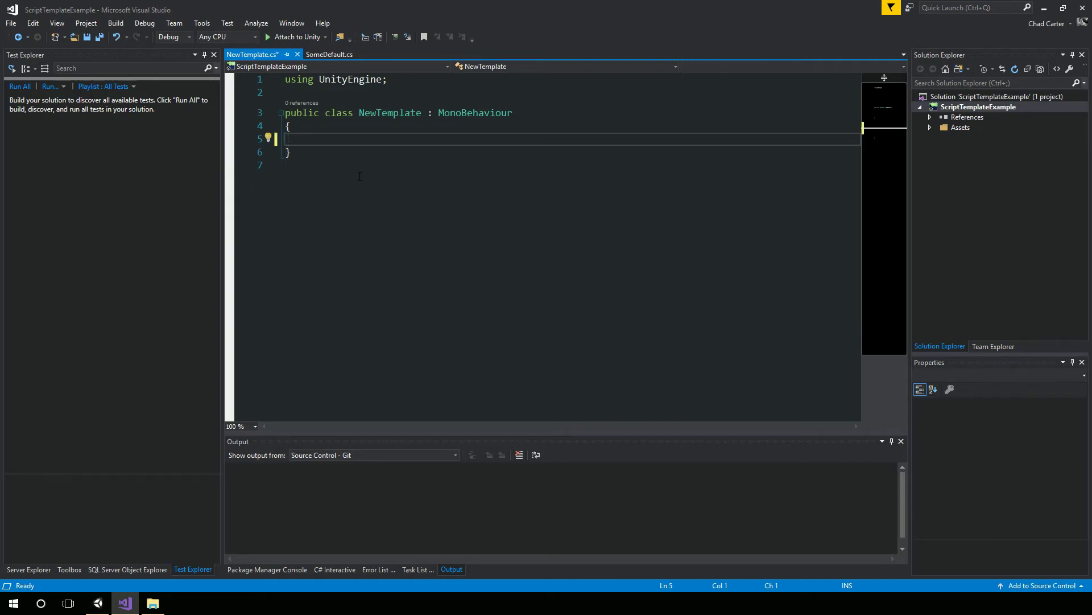